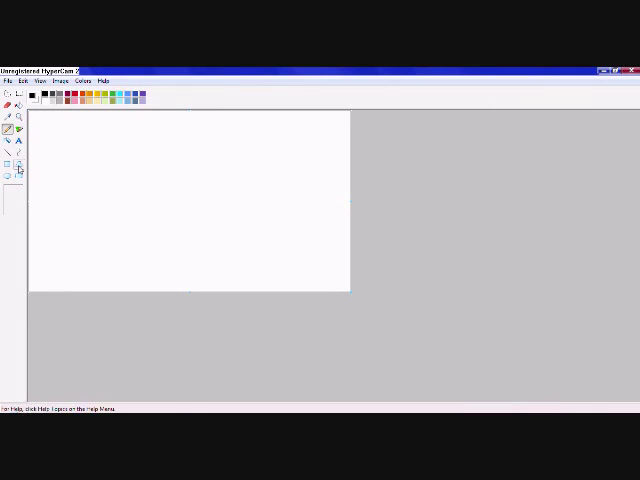
Step: Brush a black ground line, then cover the bottom strip with a solid black rectangle
click(19, 170)
drag(30, 289, 348, 280)
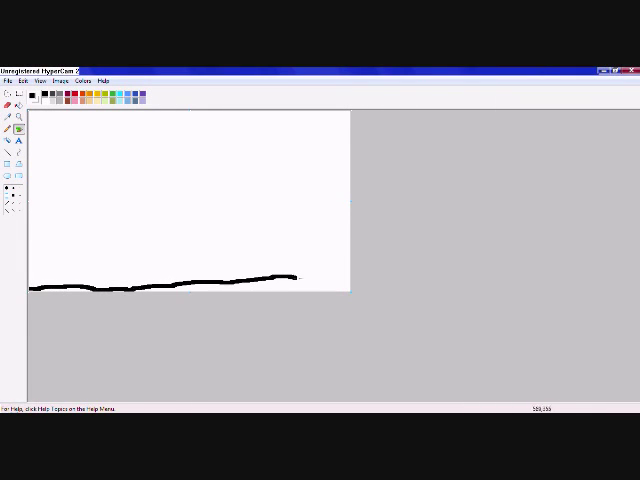
click(17, 187)
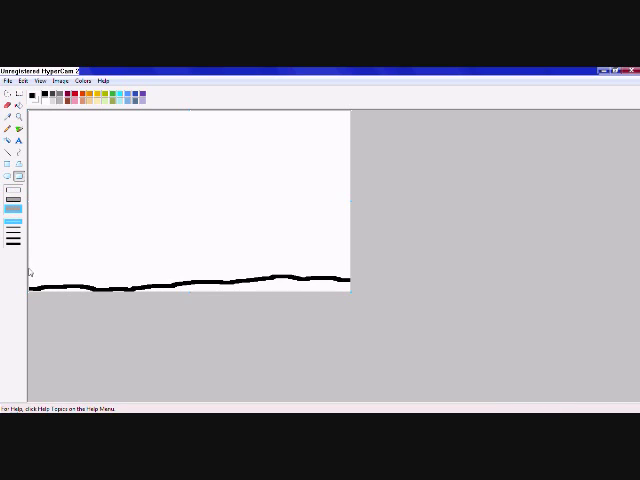
drag(29, 268, 349, 289)
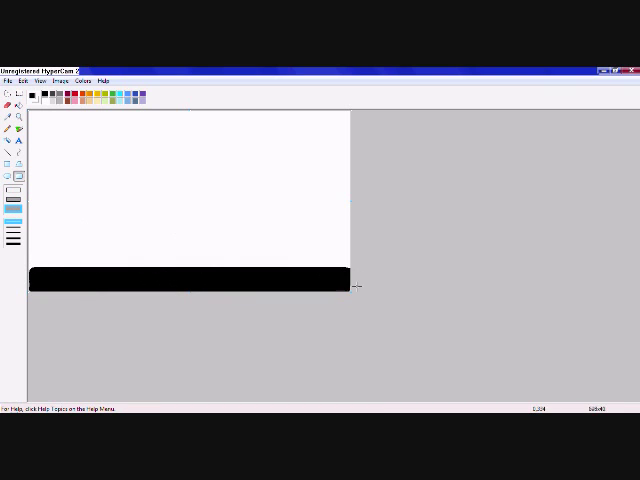
click(7, 152)
Step: Draw five brown vertical trunks at the thickest line width, spaced across the ground
click(14, 211)
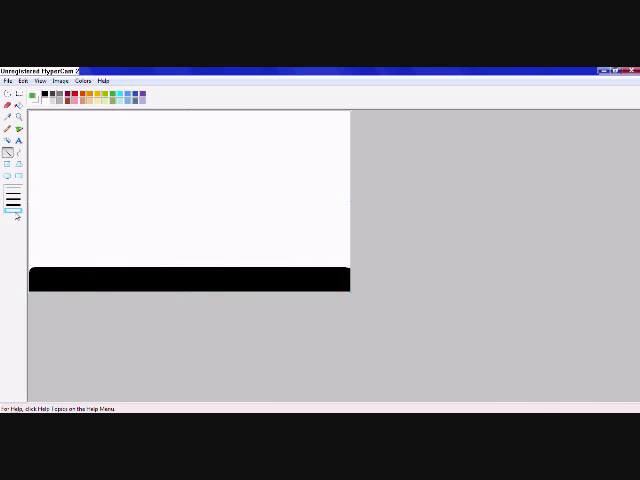
drag(53, 267, 53, 226)
drag(304, 267, 304, 229)
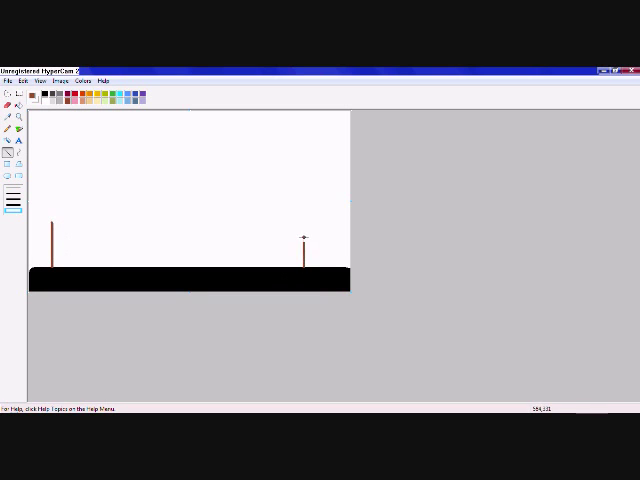
drag(190, 267, 189, 236)
drag(119, 267, 119, 218)
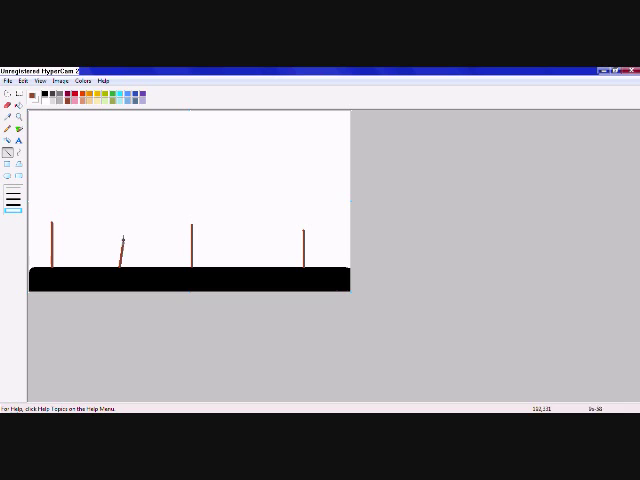
drag(245, 267, 245, 214)
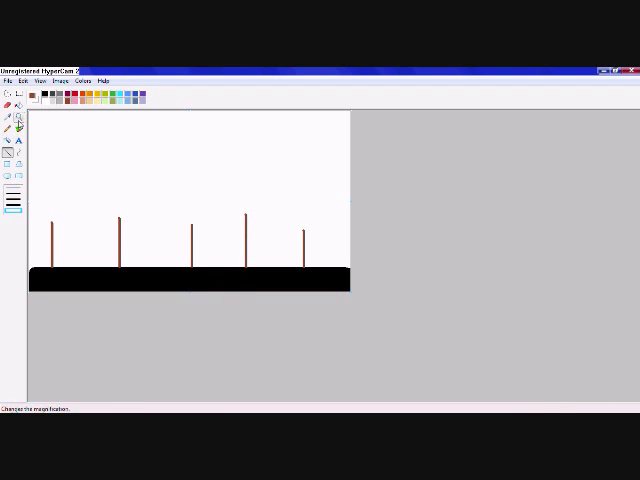
Step: Airbrush green and yellow foliage onto each of the five trunks, left to right
click(19, 128)
click(8, 140)
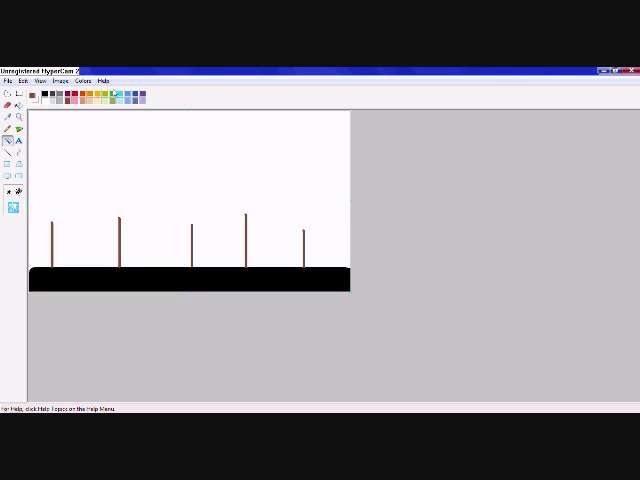
drag(45, 216, 57, 216)
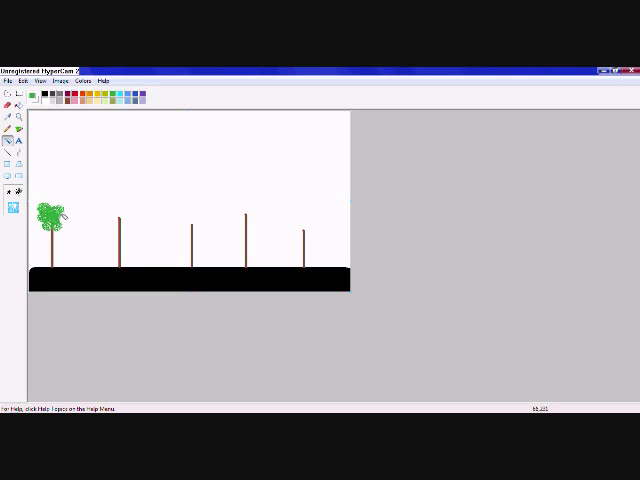
drag(48, 205, 55, 196)
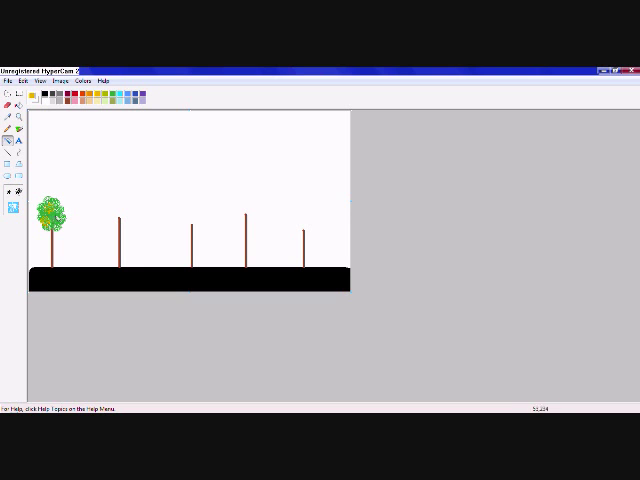
mouse_move(118, 190)
mouse_down()
mouse_move(115, 205)
mouse_move(126, 192)
mouse_move(130, 205)
mouse_up()
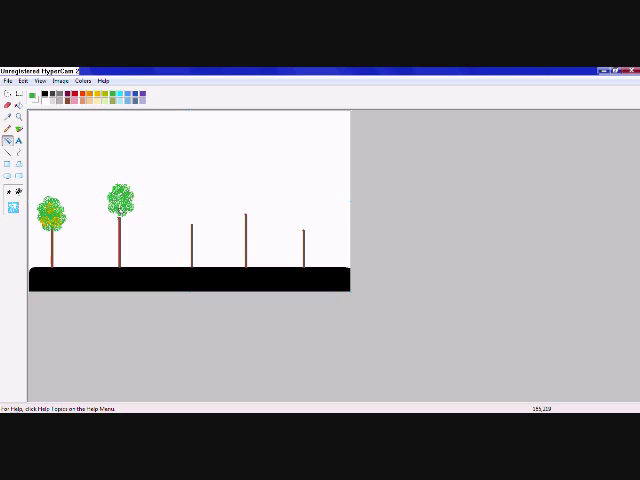
mouse_move(192, 222)
mouse_down()
mouse_move(186, 205)
mouse_move(203, 207)
mouse_move(200, 224)
mouse_up()
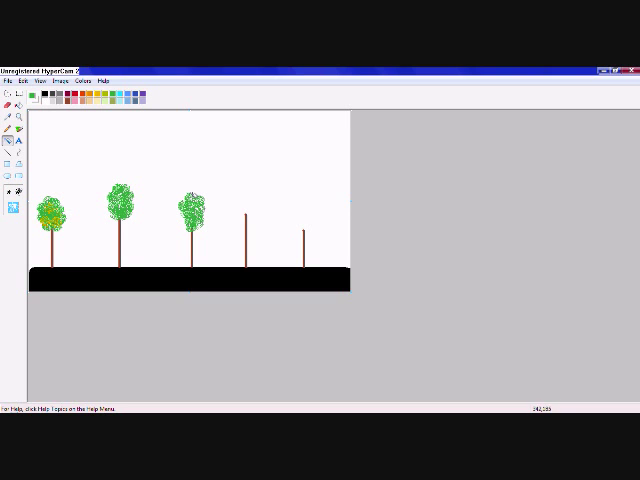
drag(248, 214, 247, 192)
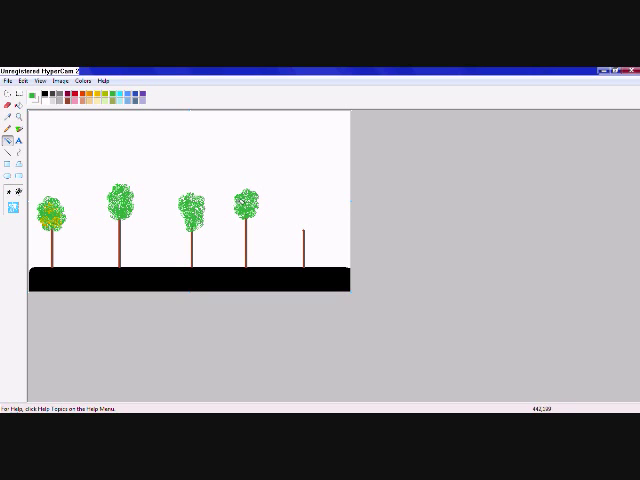
mouse_move(303, 222)
mouse_down()
mouse_move(297, 208)
mouse_move(300, 215)
mouse_move(314, 203)
mouse_move(298, 196)
mouse_up()
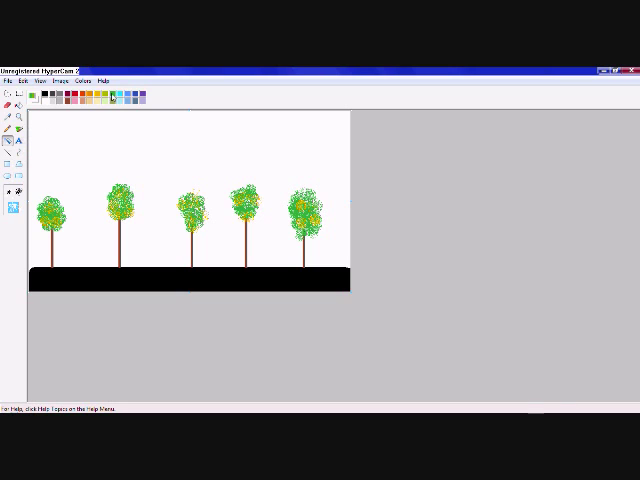
Step: Spray green bushes along the ground line beside each of the five trunks
drag(60, 262, 75, 262)
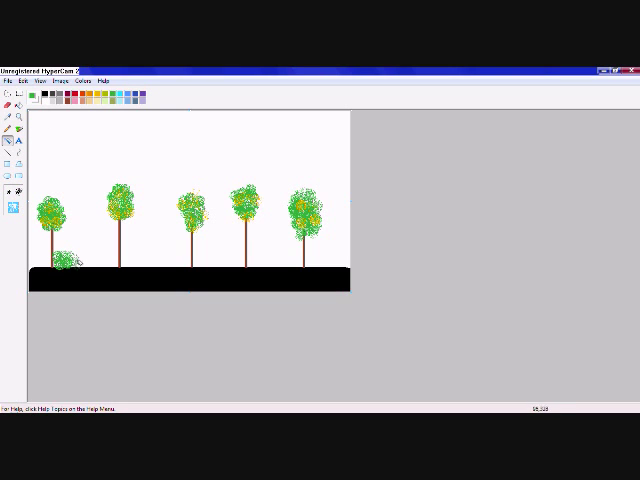
drag(125, 262, 140, 262)
drag(195, 262, 262, 262)
drag(308, 262, 322, 262)
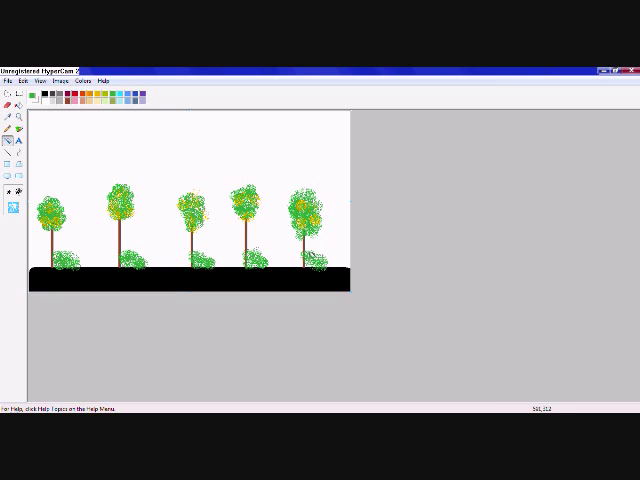
click(18, 141)
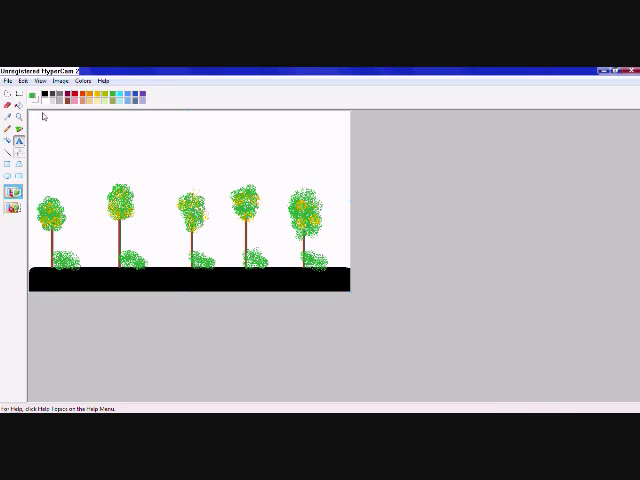
Step: Draw a yellow diagonal line across the top-left corner to outline the sun
click(8, 152)
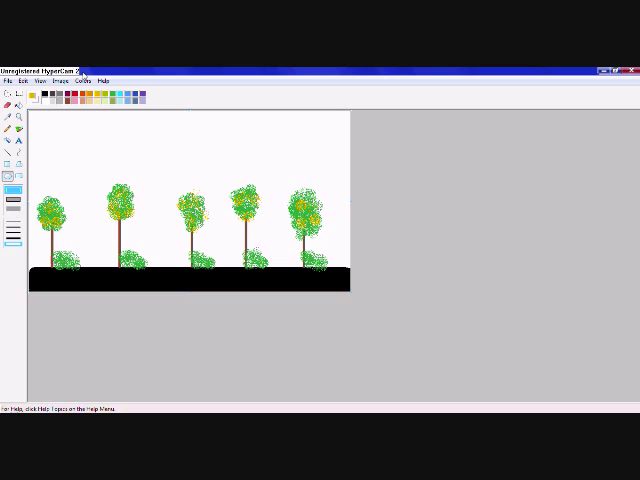
click(12, 205)
drag(30, 130, 49, 112)
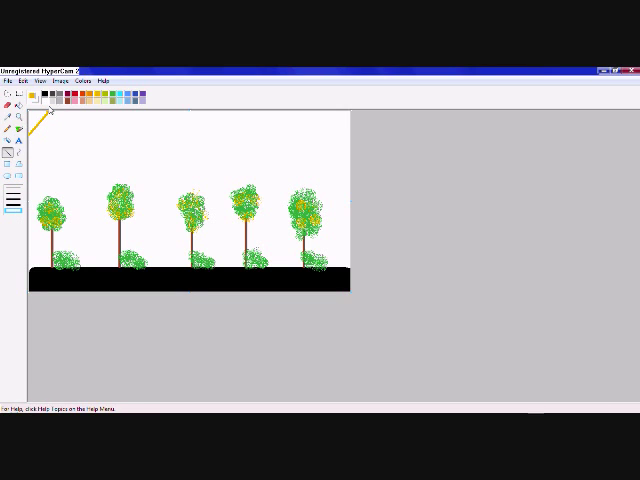
click(18, 128)
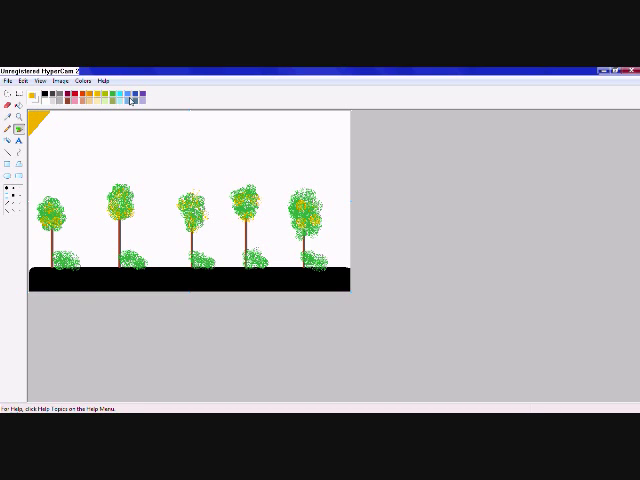
click(18, 105)
Step: Flood-fill the white sky with light blue
click(117, 121)
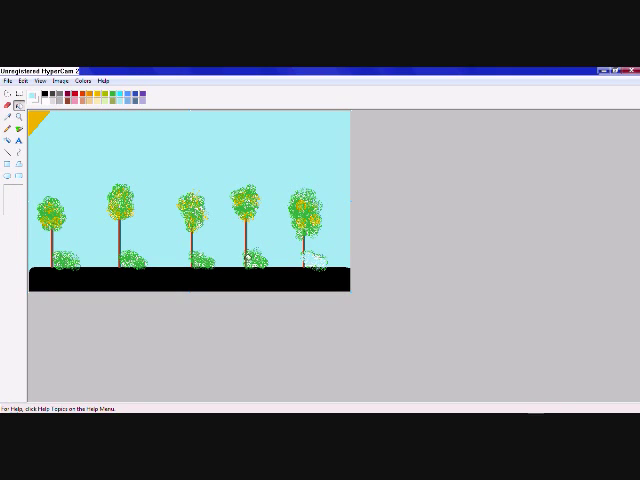
click(8, 176)
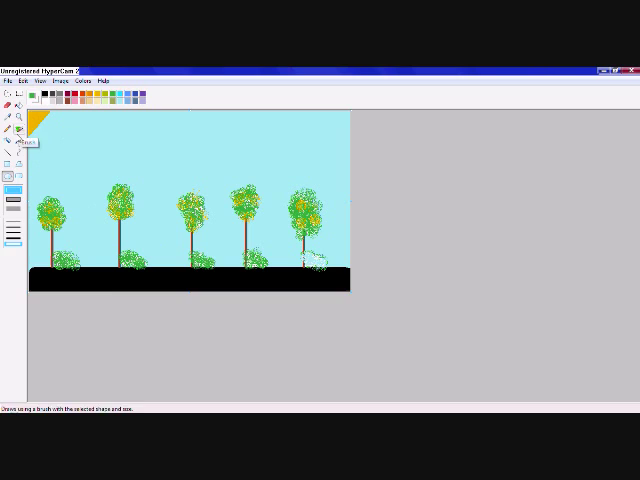
click(8, 140)
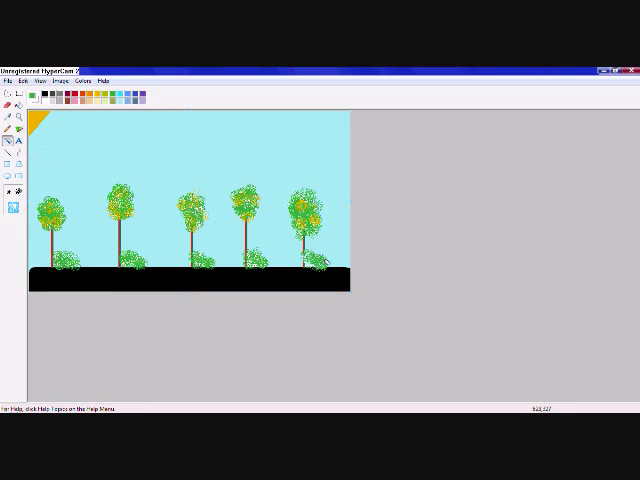
Step: Spray three white cloud streaks from upper left to upper right
drag(75, 135, 105, 135)
drag(150, 134, 190, 131)
drag(235, 140, 324, 143)
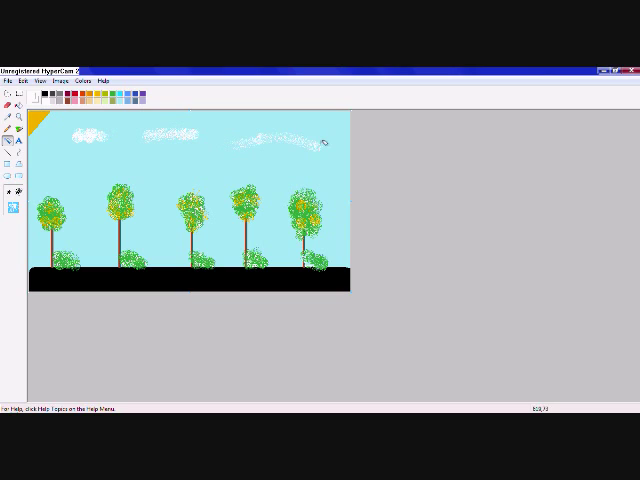